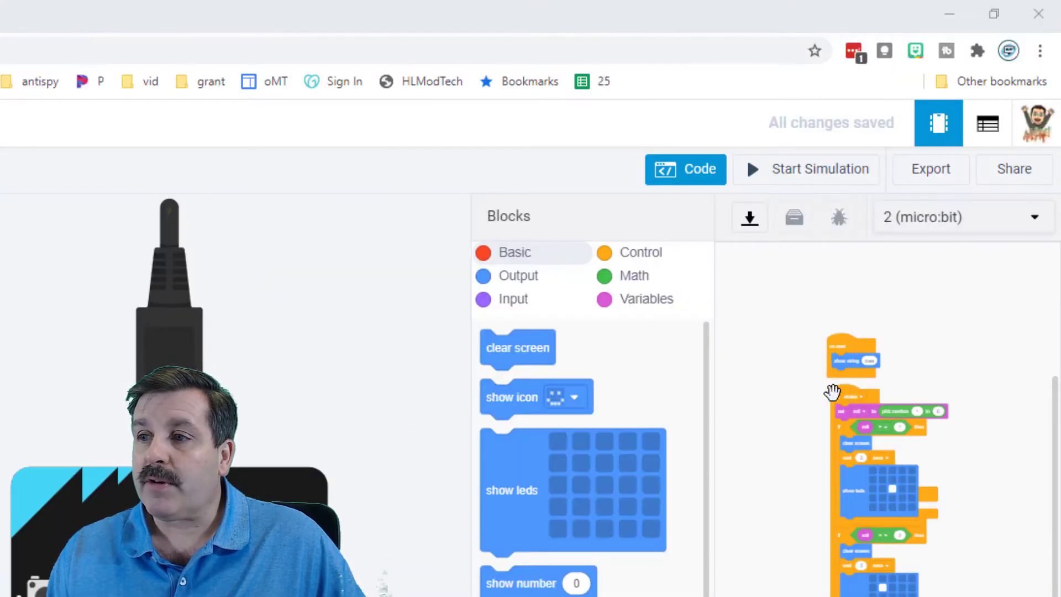
# Duplicate the dice block stack, place the copy beside it, then delete it
pyautogui.rightClick(833, 391)
pyautogui.click(861, 409)
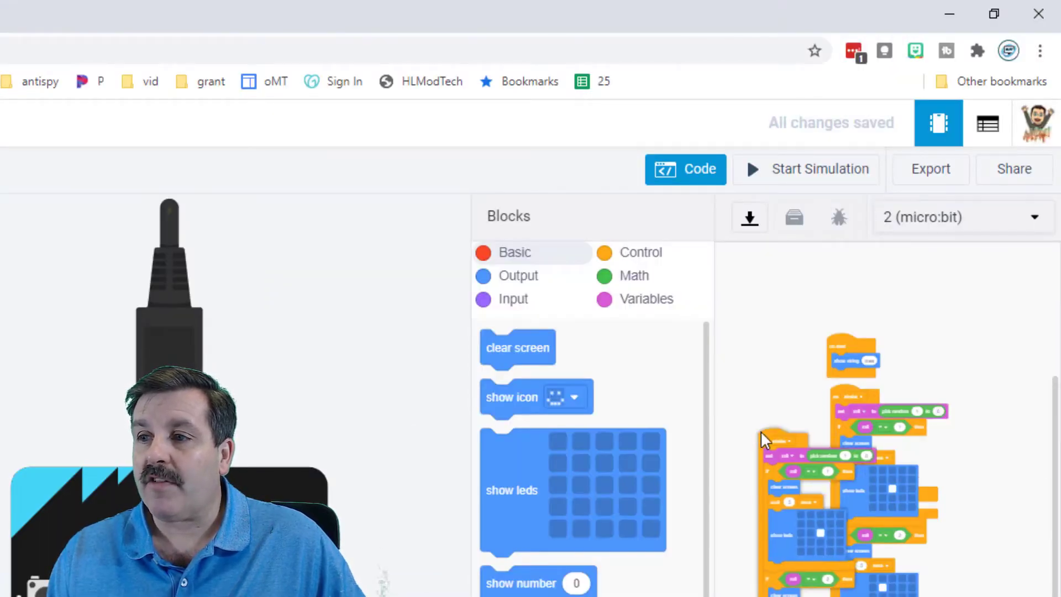
pyautogui.click(729, 412)
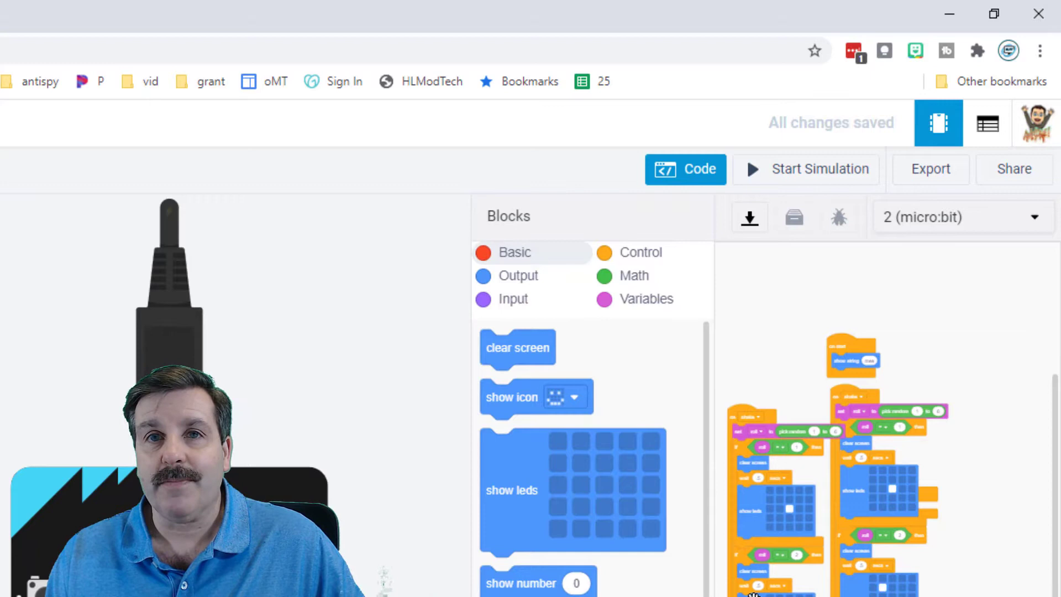
pyautogui.moveTo(749, 409)
pyautogui.mouseDown()
pyautogui.moveTo(750, 385)
pyautogui.moveTo(708, 398)
pyautogui.mouseUp()
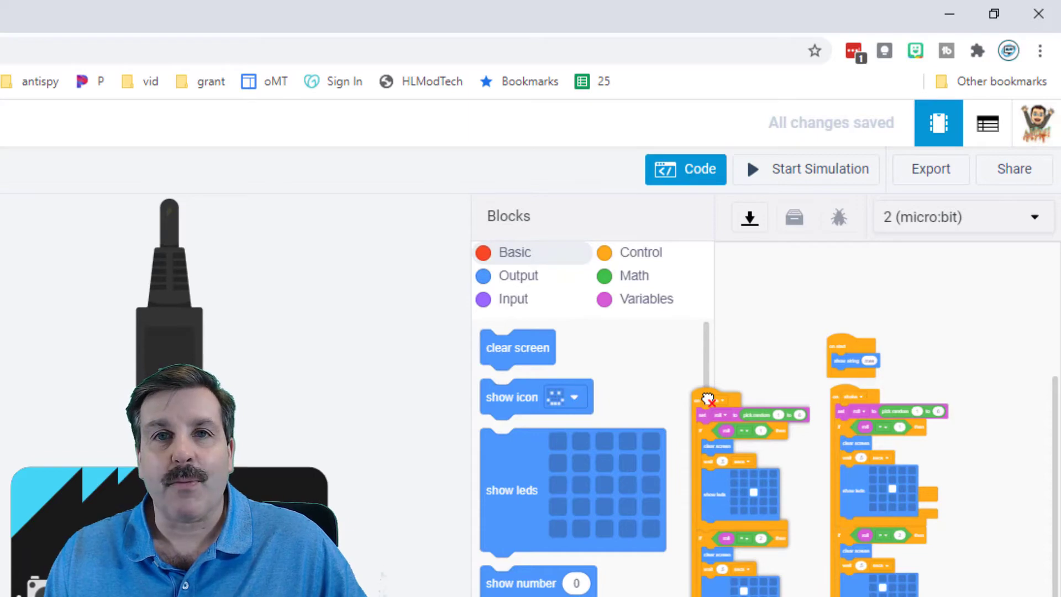
pyautogui.moveTo(708, 398); pyautogui.dragTo(708, 399)
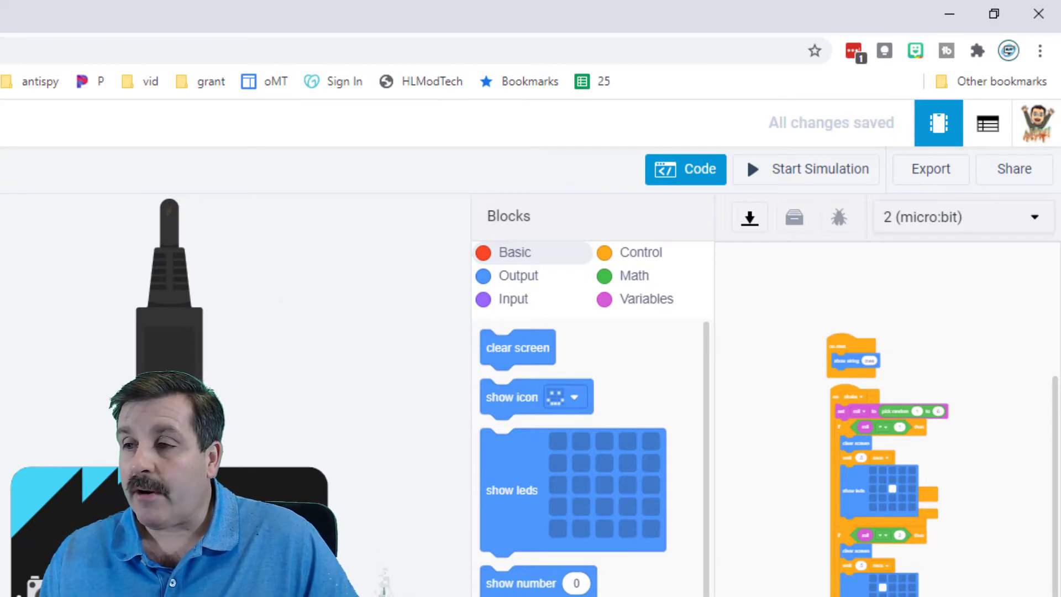
# Zoom into the blocks and collapse the simulator to widen the code workspace
pyautogui.scroll(1, 884, 414)
pyautogui.scroll(1, 884, 414)
pyautogui.scroll(1, 883, 415)
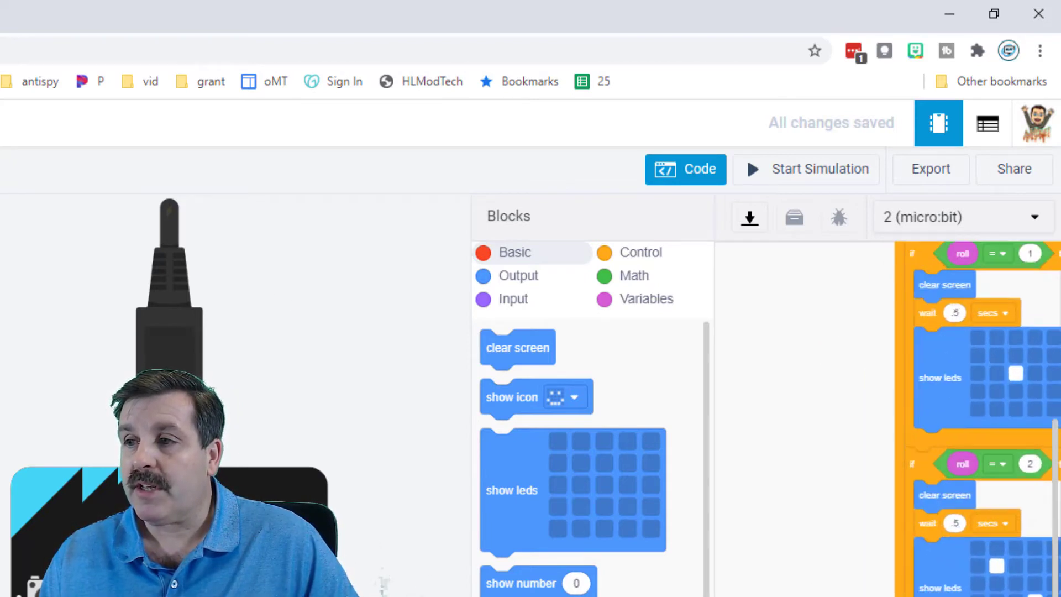
pyautogui.scroll(1, 884, 414)
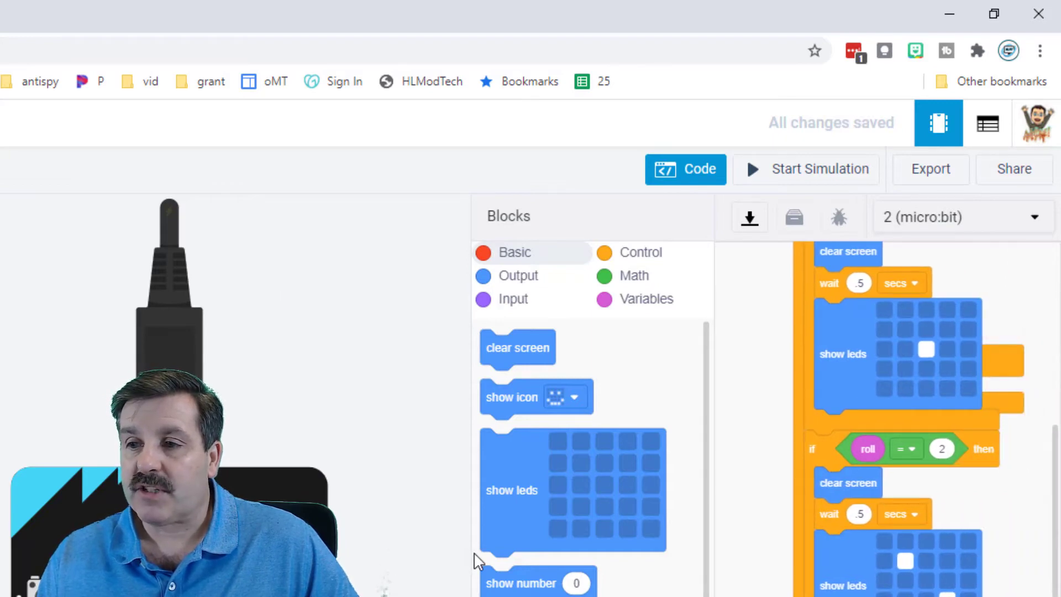
pyautogui.moveTo(470, 553); pyautogui.dragTo(191, 553)
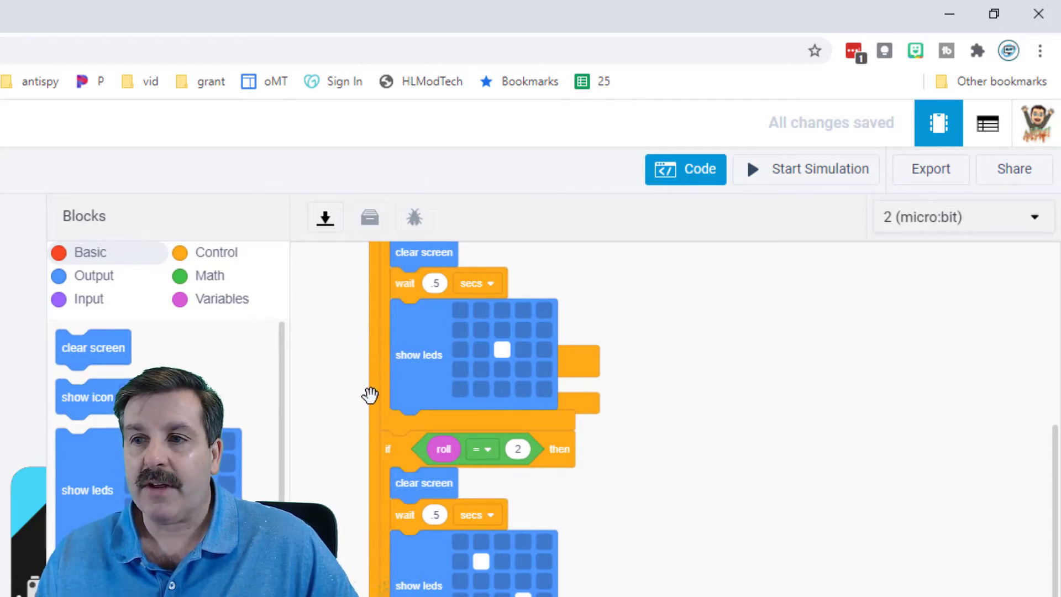
# Pull the roll = 3 and roll = 4 if blocks out of the stack
pyautogui.scroll(5, 374, 410)
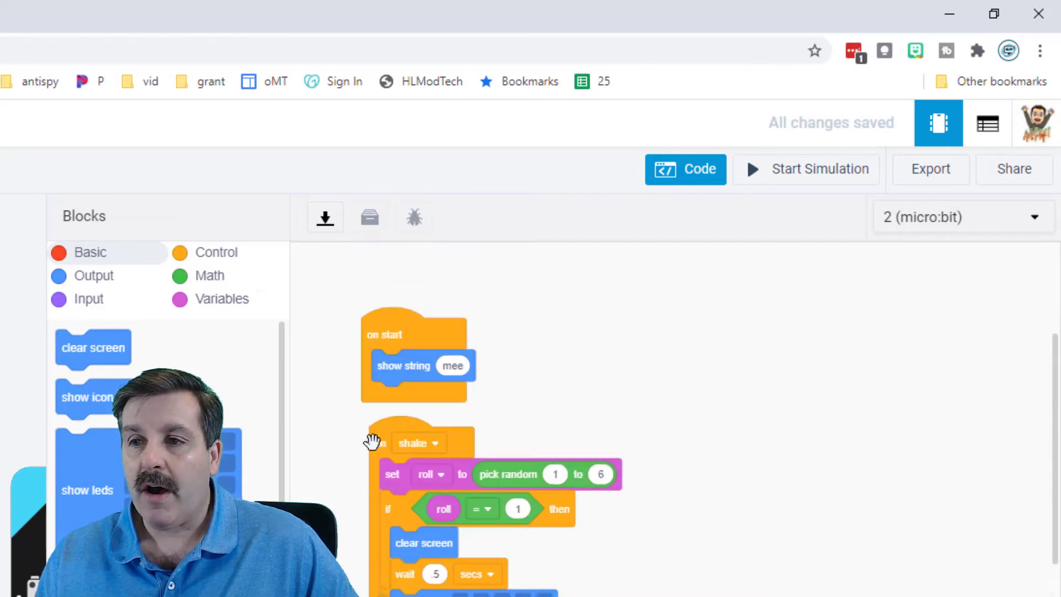
pyautogui.scroll(-2, 486, 420)
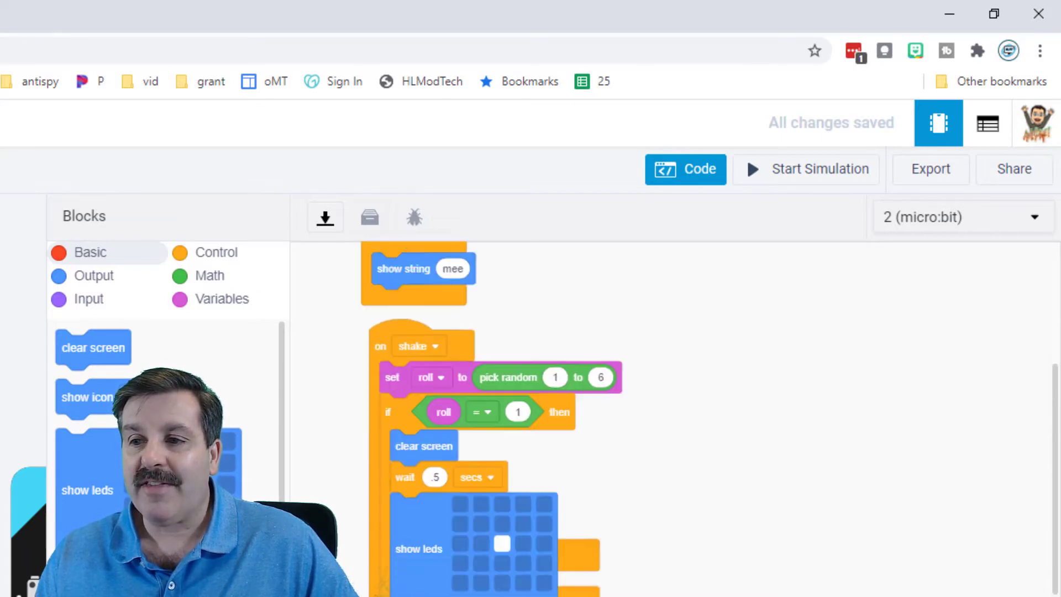
pyautogui.scroll(-3, 486, 420)
pyautogui.scroll(-5, 486, 420)
pyautogui.scroll(-2, 486, 420)
pyautogui.scroll(2, 420, 482)
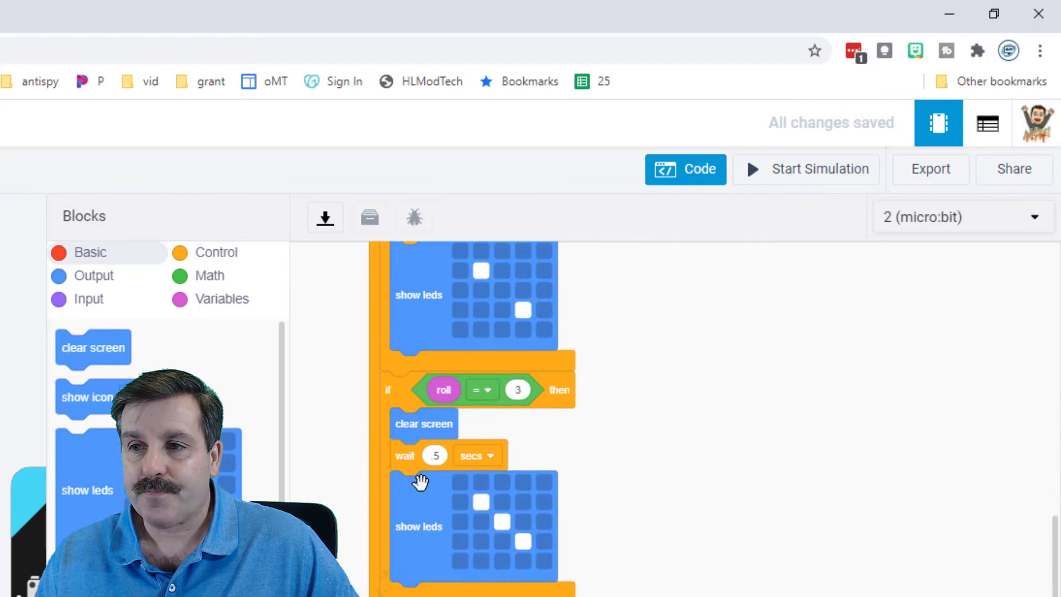
pyautogui.moveTo(386, 391)
pyautogui.mouseDown()
pyautogui.moveTo(645, 401)
pyautogui.moveTo(645, 389)
pyautogui.moveTo(561, 360)
pyautogui.moveTo(464, 359)
pyautogui.moveTo(419, 405)
pyautogui.moveTo(410, 462)
pyautogui.moveTo(412, 407)
pyautogui.moveTo(441, 380)
pyautogui.moveTo(438, 388)
pyautogui.mouseUp()
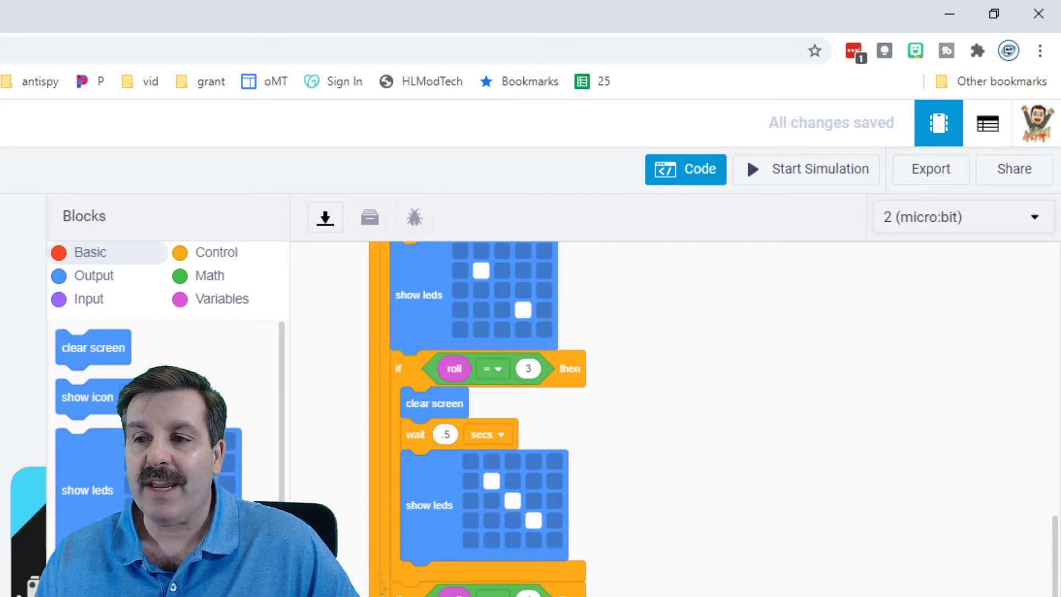
pyautogui.moveTo(408, 594); pyautogui.dragTo(425, 580)
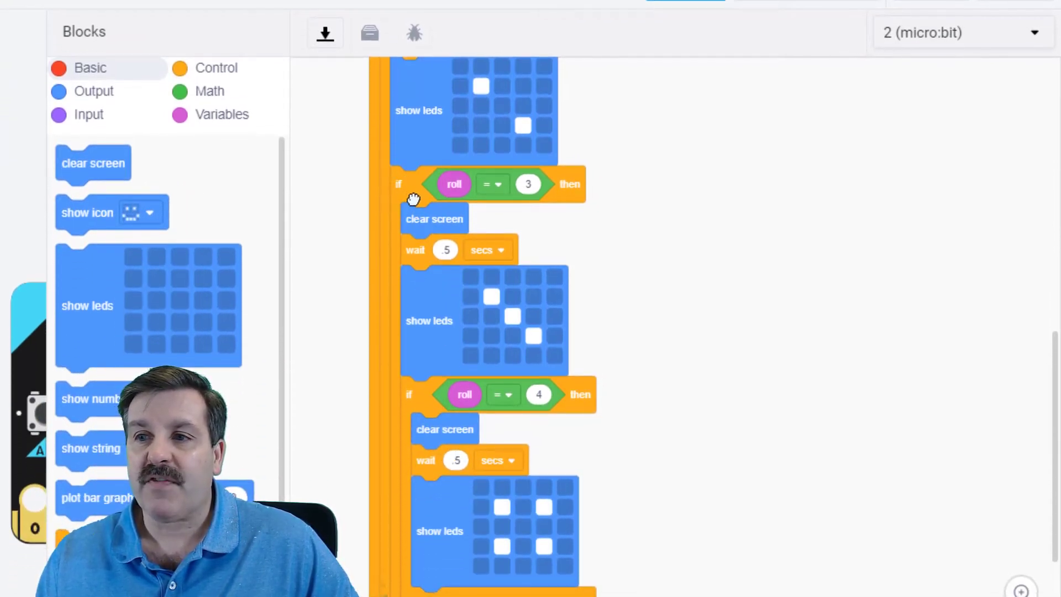
# Snap the roll = 3 if block directly below the roll = 2 block
pyautogui.moveTo(413, 198); pyautogui.dragTo(658, 161)
pyautogui.scroll(3, 409, 200)
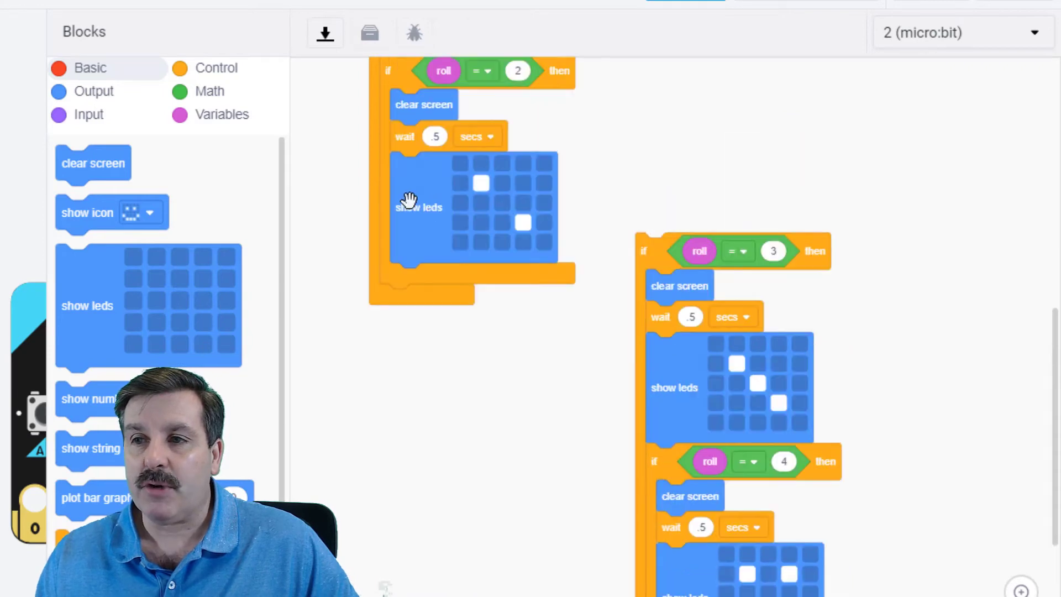
pyautogui.scroll(5, 409, 200)
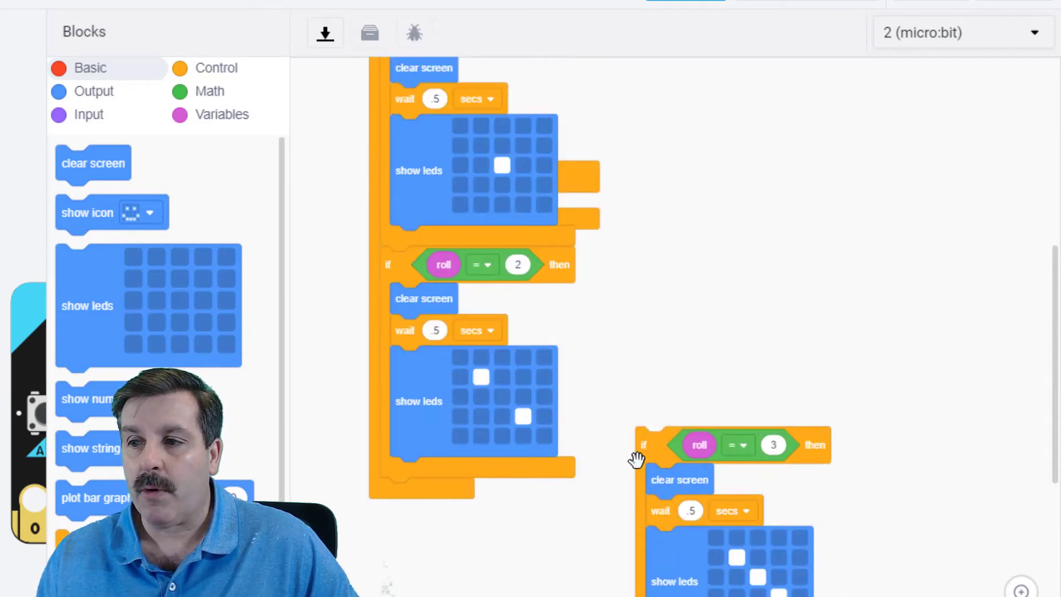
pyautogui.moveTo(654, 454)
pyautogui.mouseDown()
pyautogui.moveTo(575, 510)
pyautogui.moveTo(438, 537)
pyautogui.moveTo(419, 516)
pyautogui.moveTo(483, 480)
pyautogui.moveTo(459, 388)
pyautogui.moveTo(427, 499)
pyautogui.moveTo(401, 506)
pyautogui.moveTo(421, 497)
pyautogui.moveTo(440, 547)
pyautogui.moveTo(441, 475)
pyautogui.moveTo(431, 470)
pyautogui.moveTo(445, 514)
pyautogui.moveTo(425, 544)
pyautogui.mouseUp()
# Restack the roll = 4 if block beneath roll = 3 and return to the top
pyautogui.scroll(-3, 490, 504)
pyautogui.scroll(-7, 453, 276)
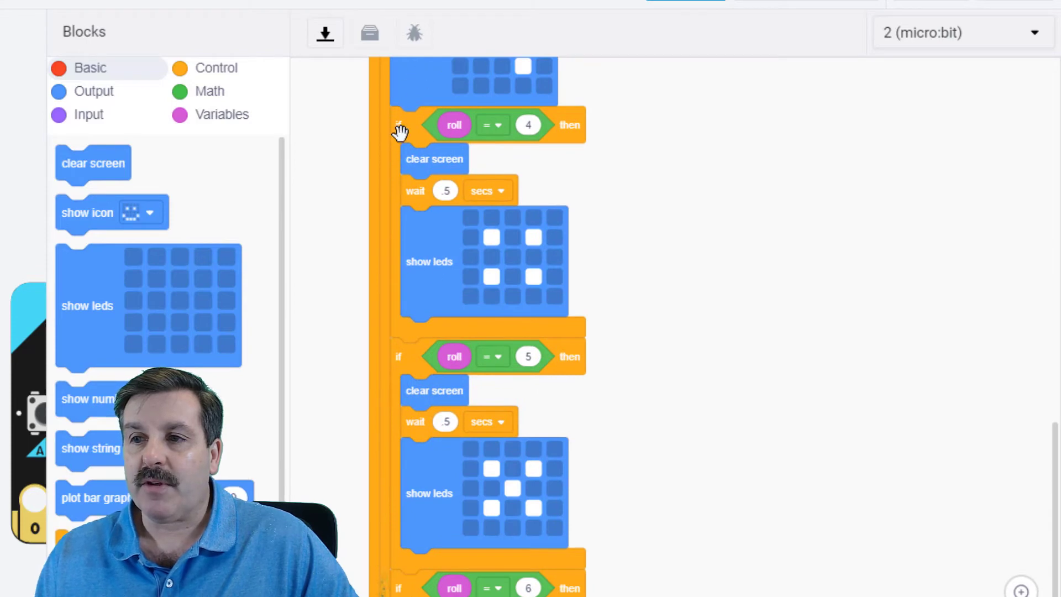
pyautogui.moveTo(411, 126)
pyautogui.mouseDown()
pyautogui.moveTo(417, 158)
pyautogui.moveTo(492, 225)
pyautogui.moveTo(407, 182)
pyautogui.moveTo(414, 165)
pyautogui.moveTo(457, 170)
pyautogui.moveTo(423, 147)
pyautogui.moveTo(457, 127)
pyautogui.moveTo(462, 197)
pyautogui.moveTo(409, 165)
pyautogui.mouseUp()
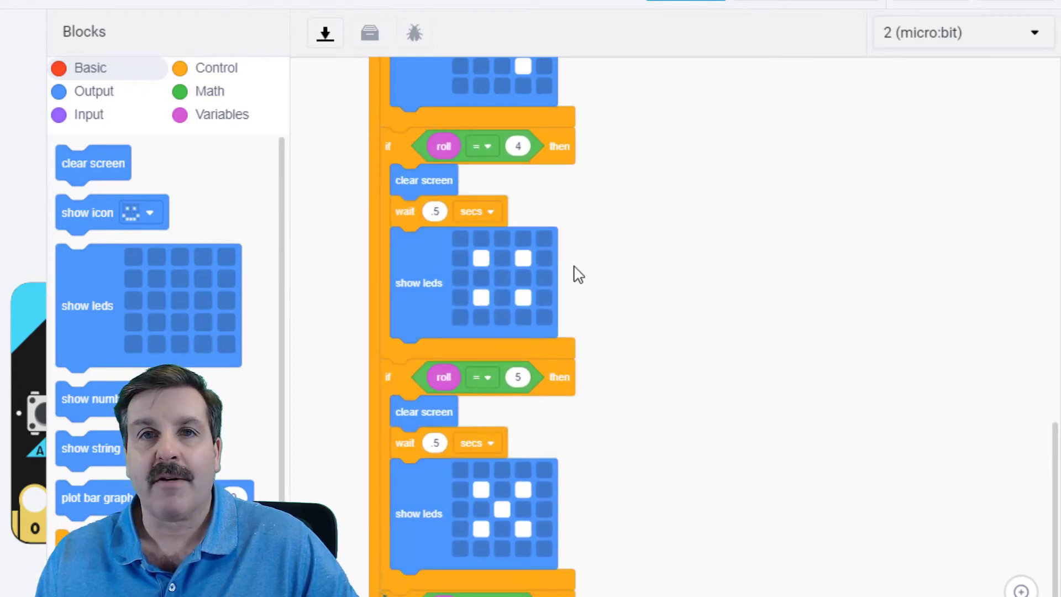
pyautogui.scroll(2, 756, 303)
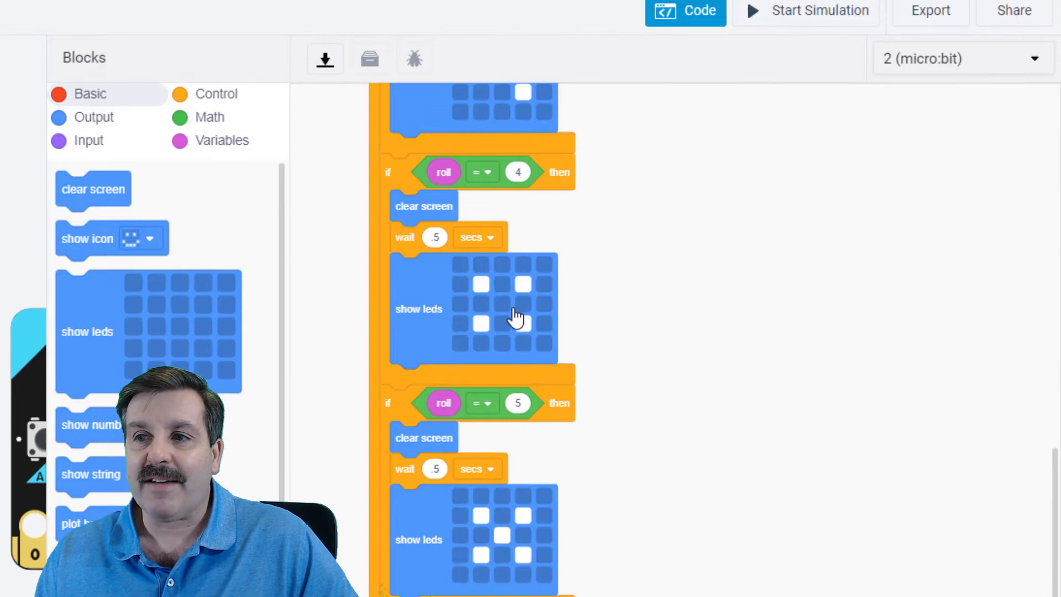
pyautogui.scroll(3, 663, 474)
pyautogui.scroll(3, 632, 445)
pyautogui.scroll(3, 630, 442)
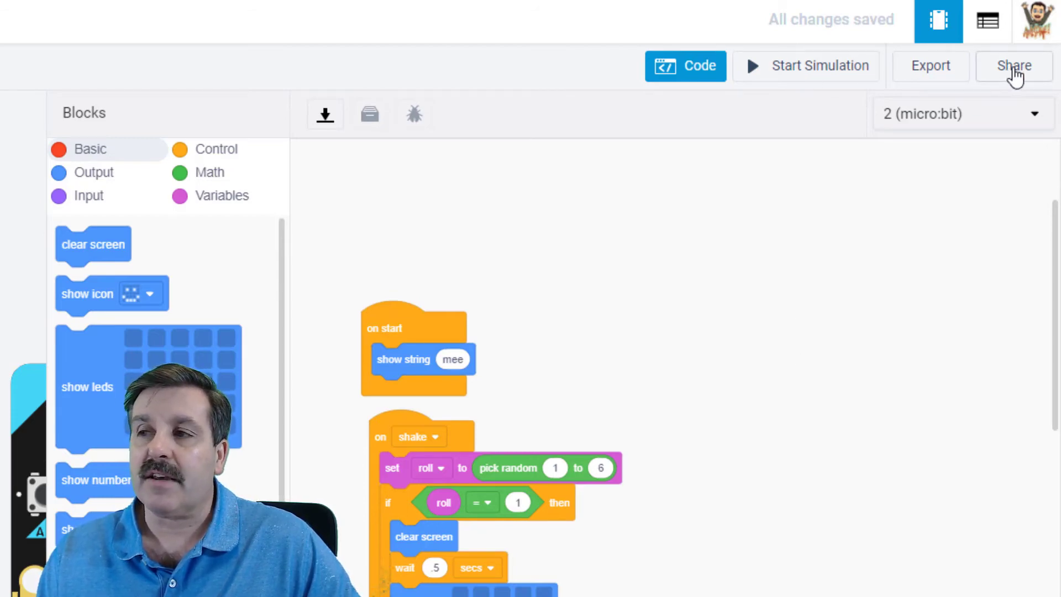
# Copy the design's collaboration share link from the Share > Invite people dialog
pyautogui.click(1014, 69)
pyautogui.click(211, 369)
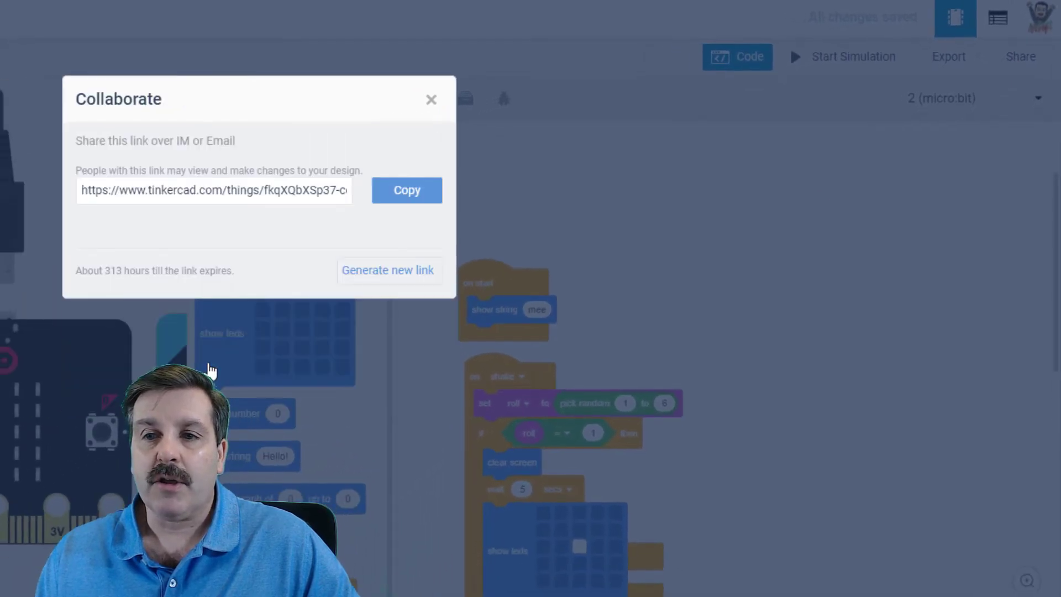
pyautogui.click(406, 196)
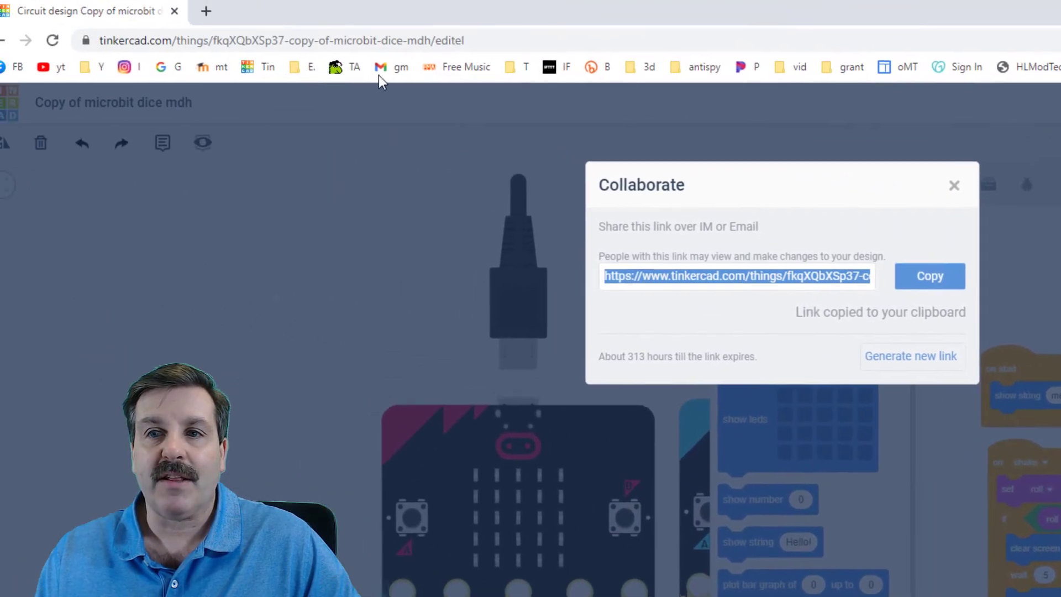
pyautogui.click(970, 188)
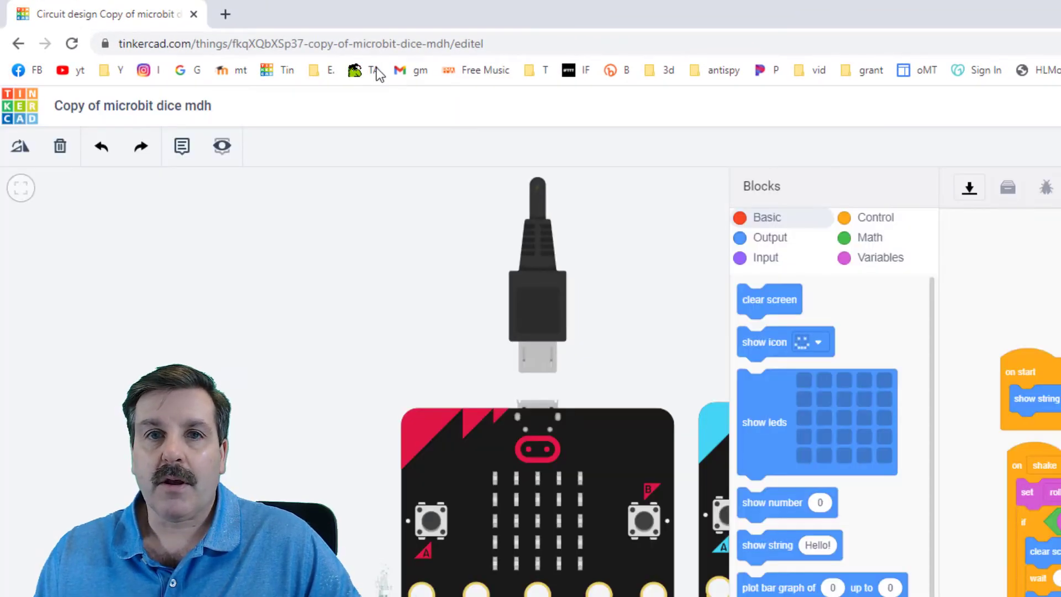
# Load the share link in a new browser tab and show the design's block code
pyautogui.click(235, 17)
pyautogui.rightClick(288, 44)
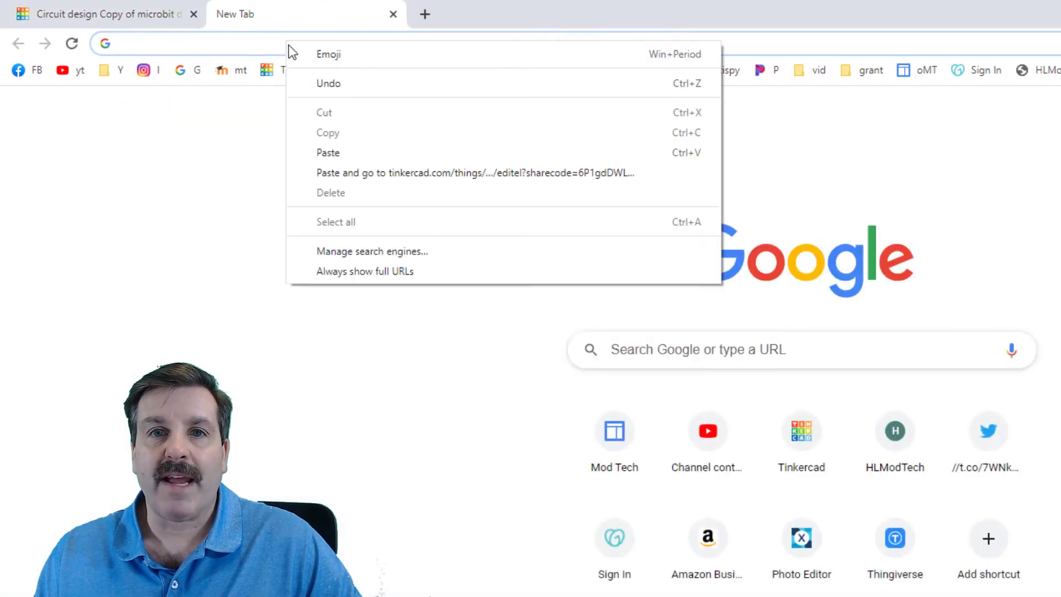
pyautogui.click(382, 174)
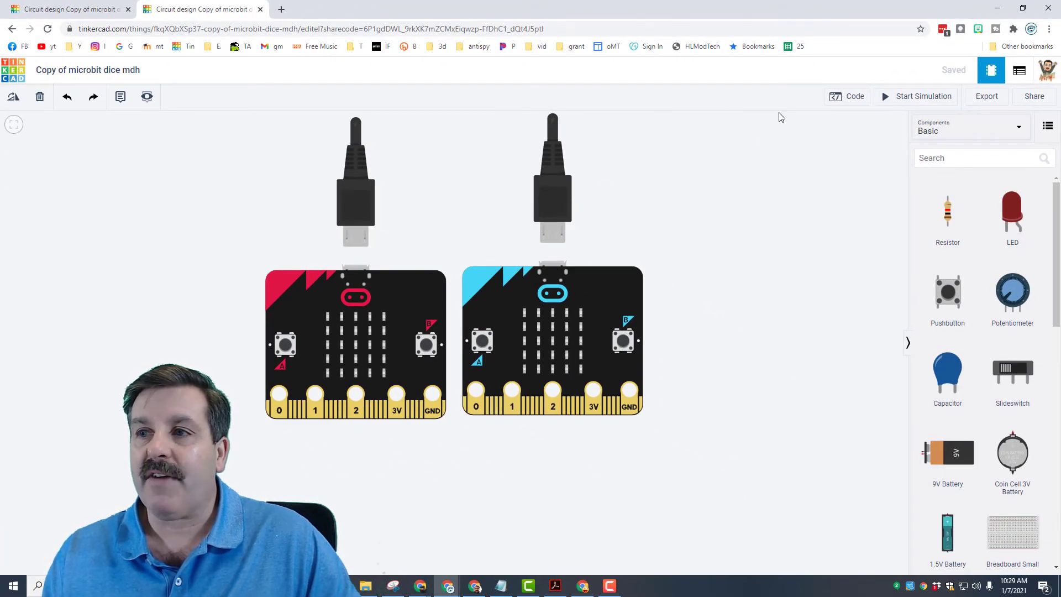
pyautogui.click(834, 104)
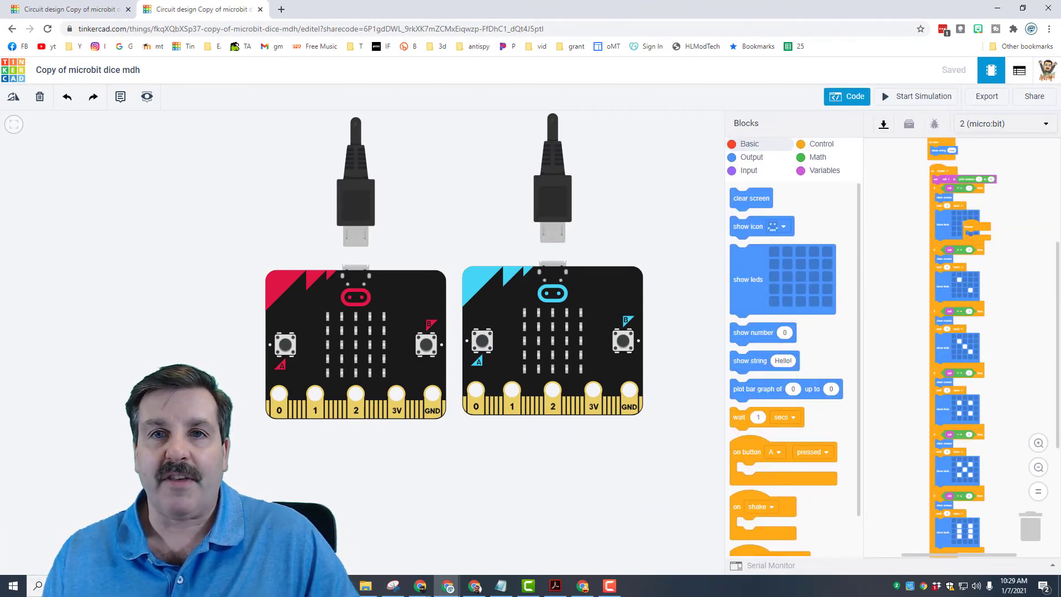
# Close the share-link tab, copy a fresh collaboration link, then open and close an empty tab
pyautogui.click(260, 10)
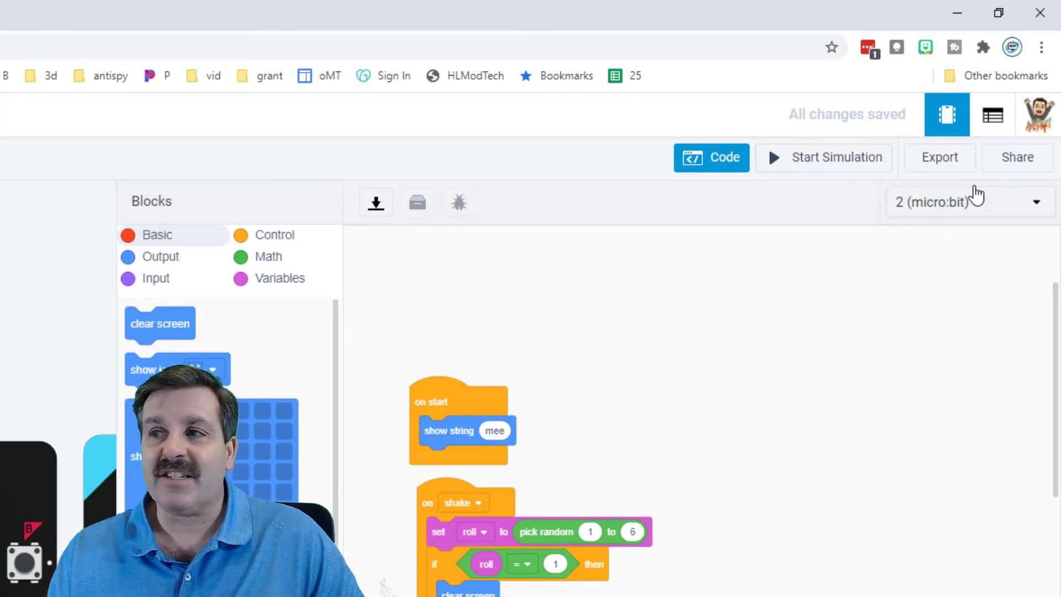
pyautogui.click(1015, 157)
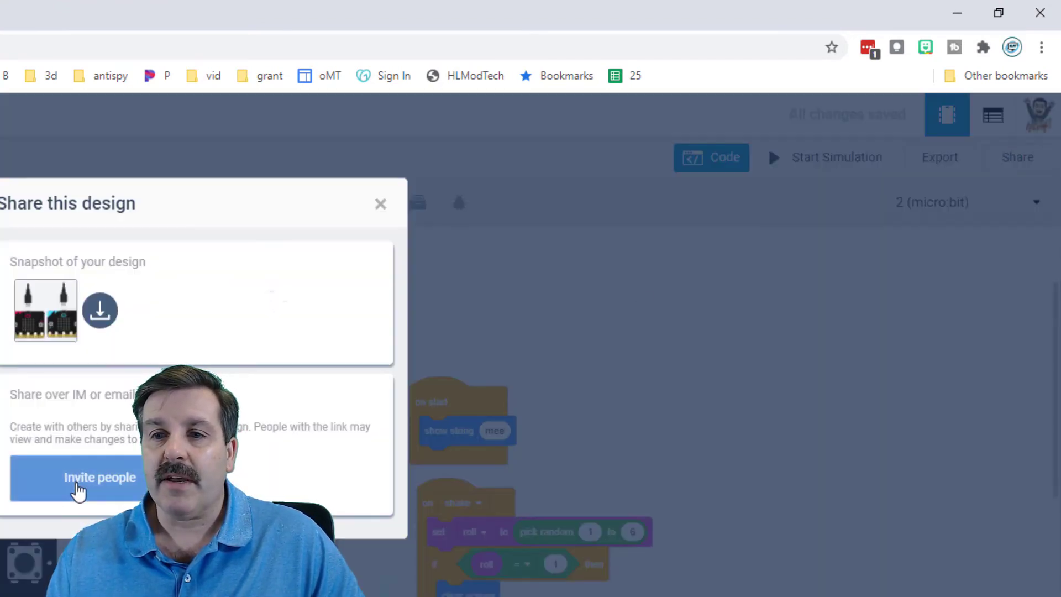
pyautogui.click(77, 488)
pyautogui.click(353, 301)
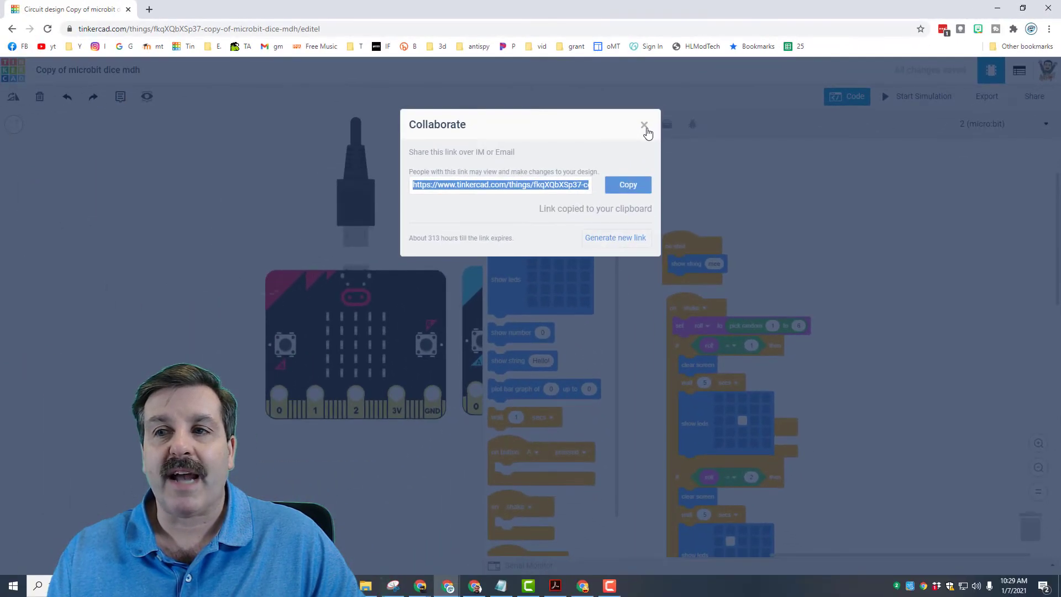
pyautogui.click(645, 127)
pyautogui.click(149, 10)
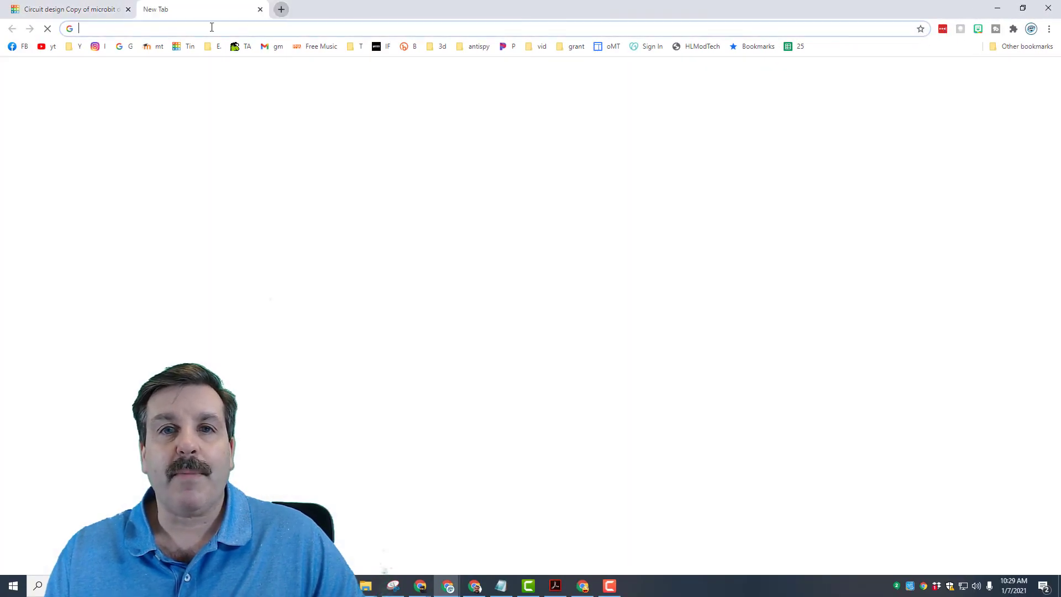
pyautogui.click(259, 10)
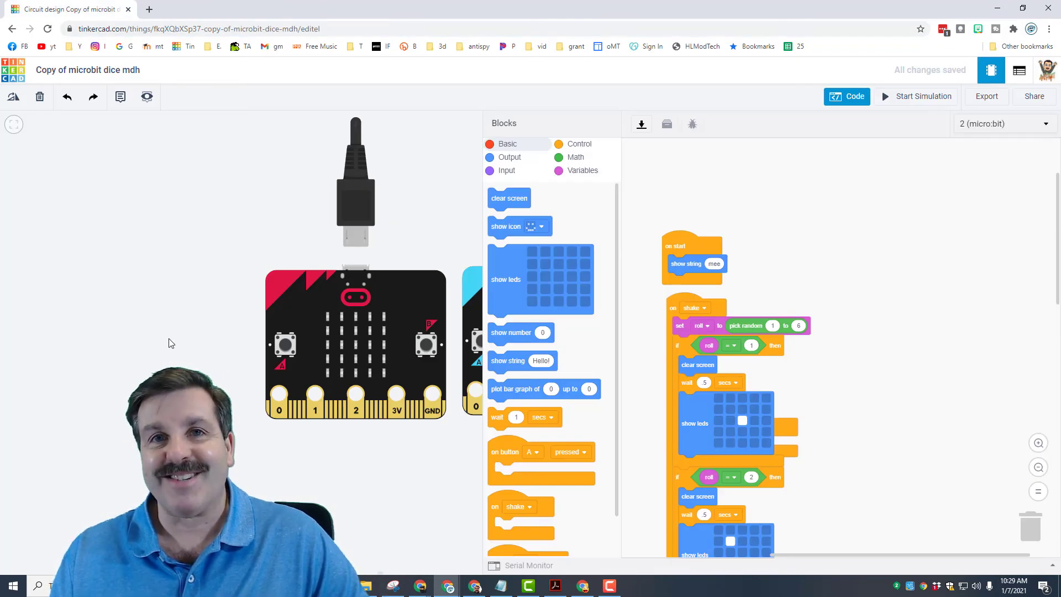